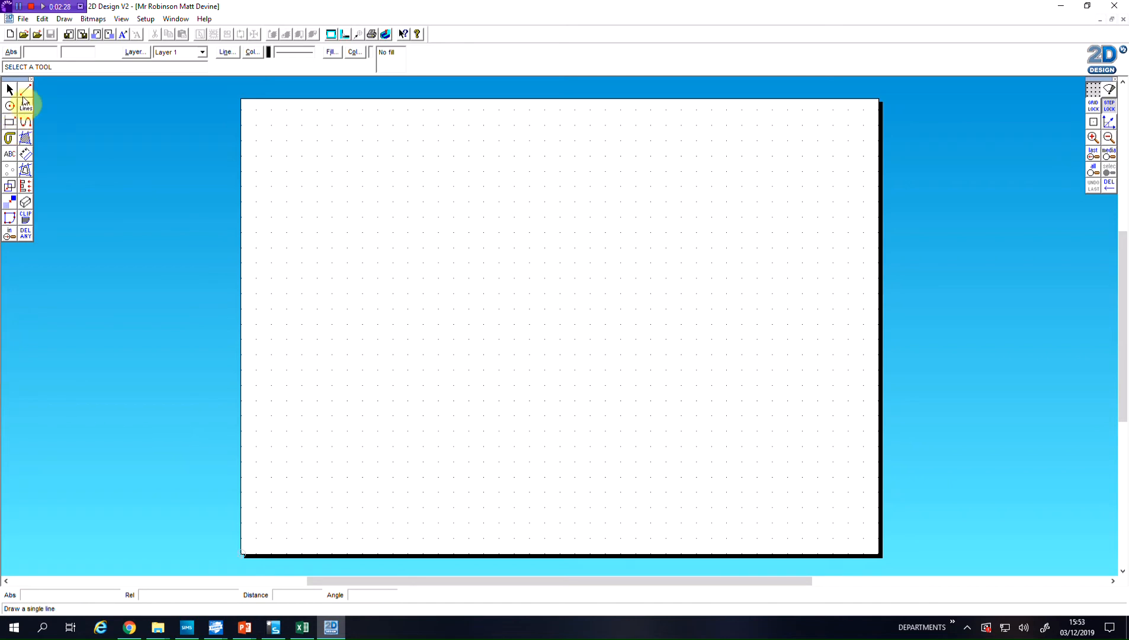
# With grid lock on, draw a closed triangle near the page's upper-left corner, with a 150 mm horizontal top edge and the third corner 20 mm below
pyautogui.click(26, 95)
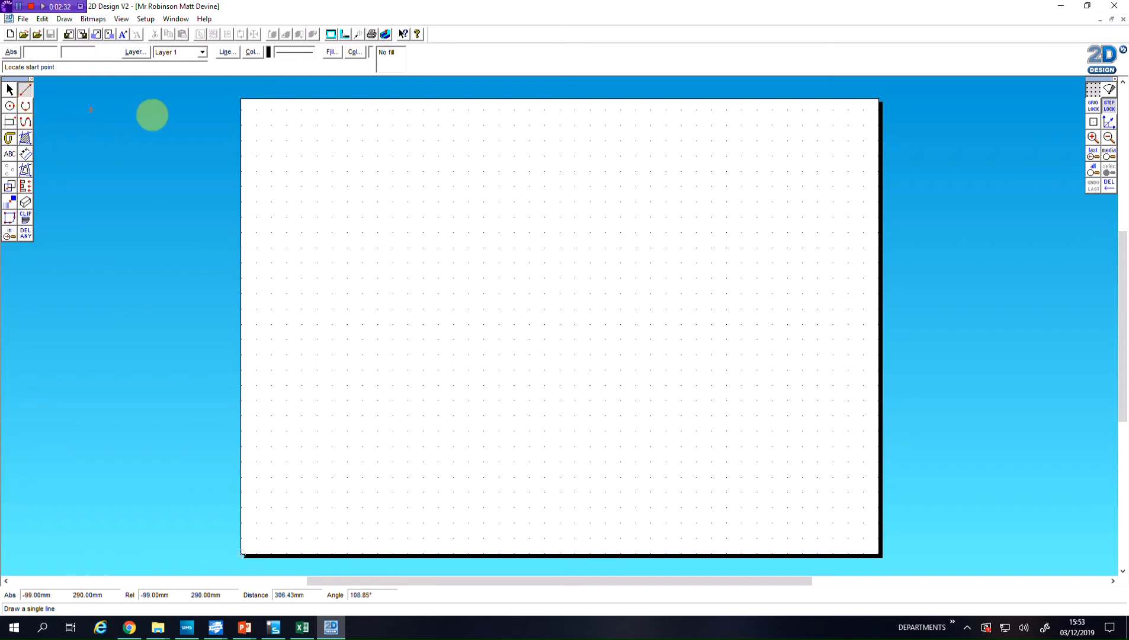
pyautogui.click(1094, 107)
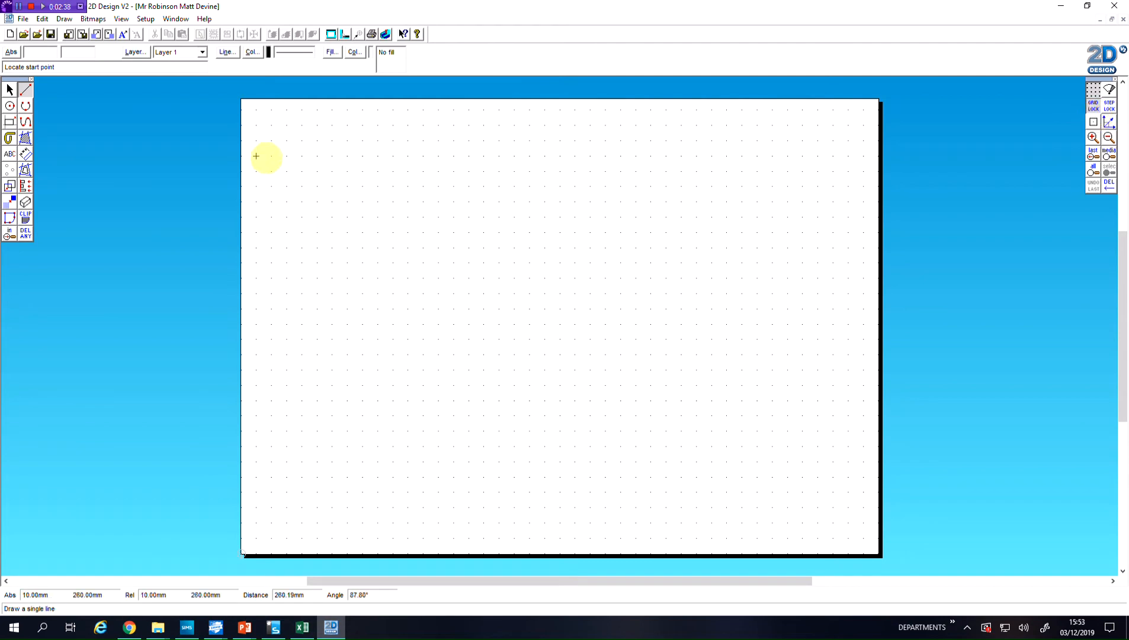
pyautogui.click(256, 125)
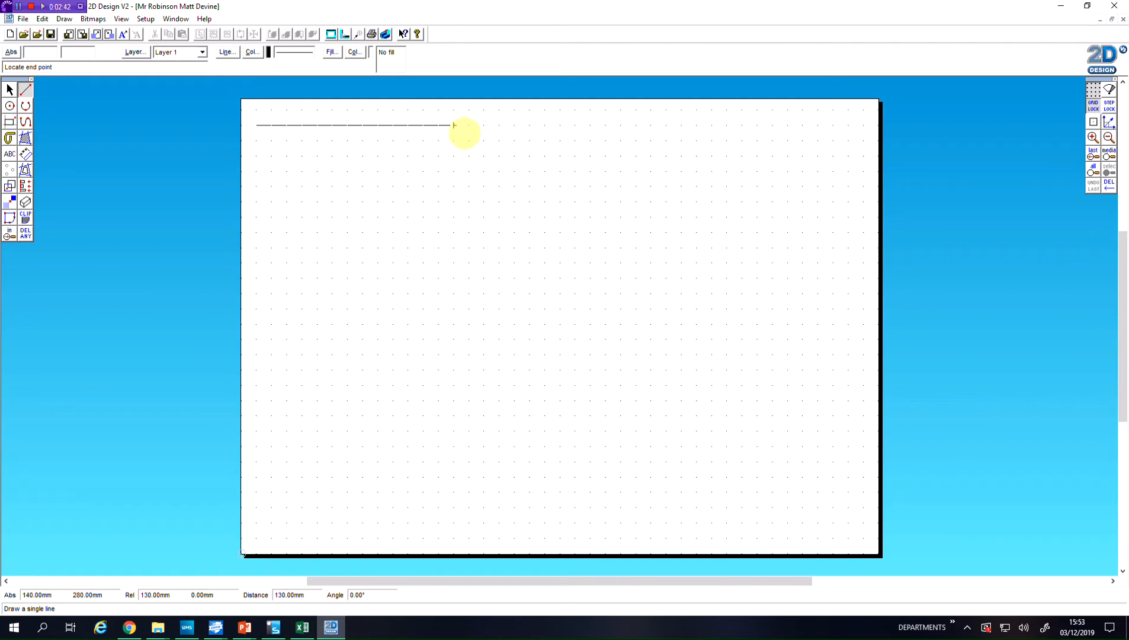
pyautogui.click(483, 125)
pyautogui.click(484, 125)
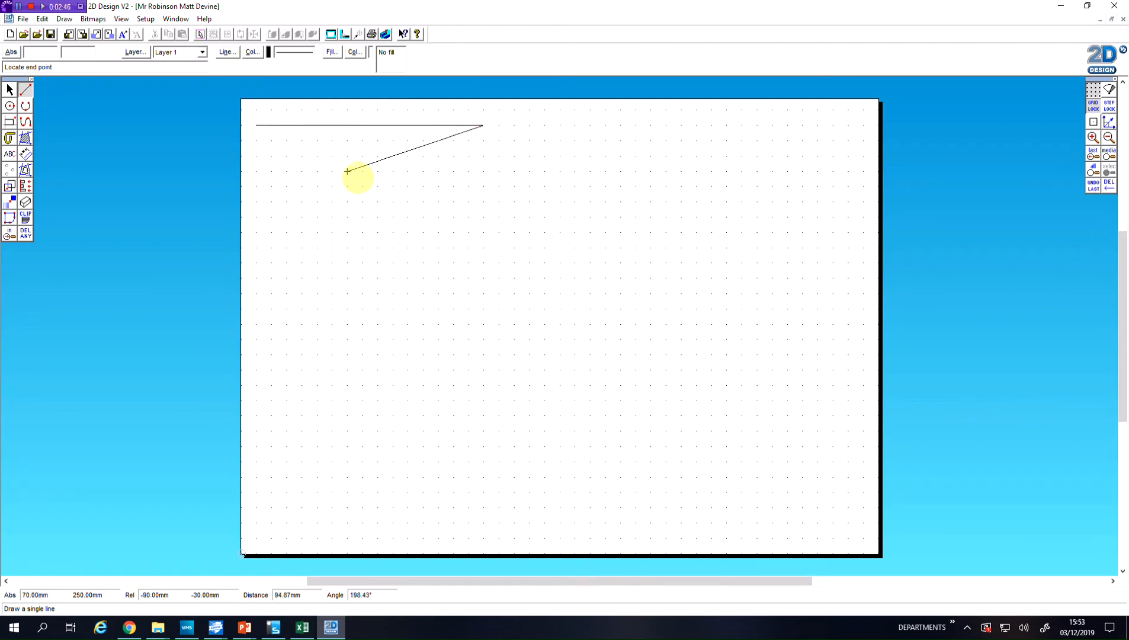
pyautogui.click(317, 156)
pyautogui.click(317, 156)
pyautogui.click(256, 125)
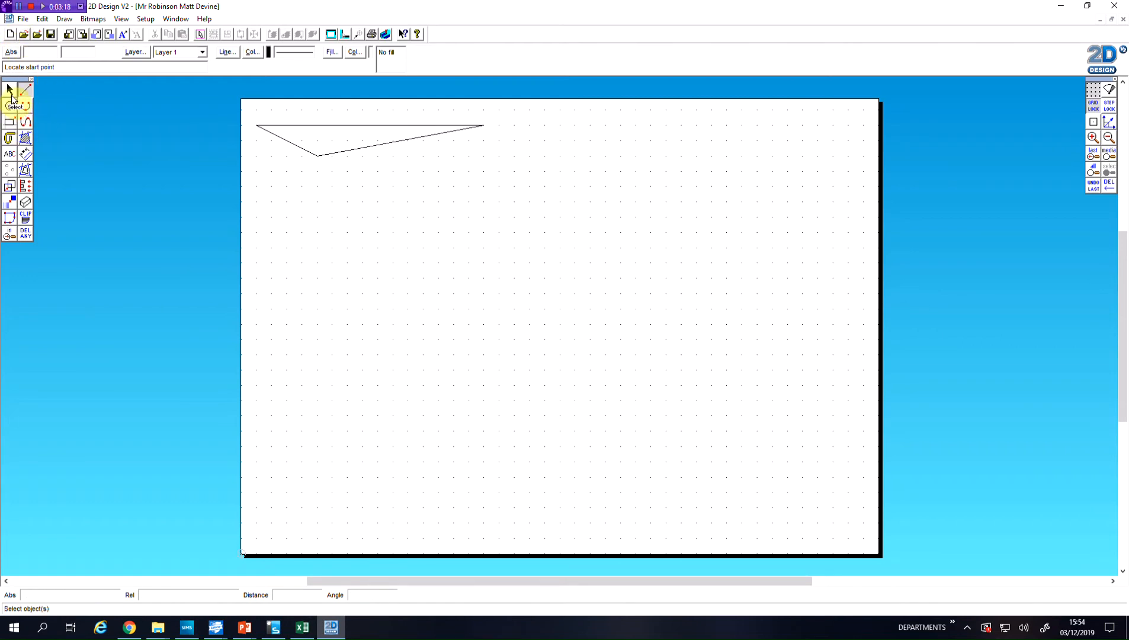
# Add a horizontal dimension across the triangle's top edge, placing the dimension line below the shape
pyautogui.click(27, 156)
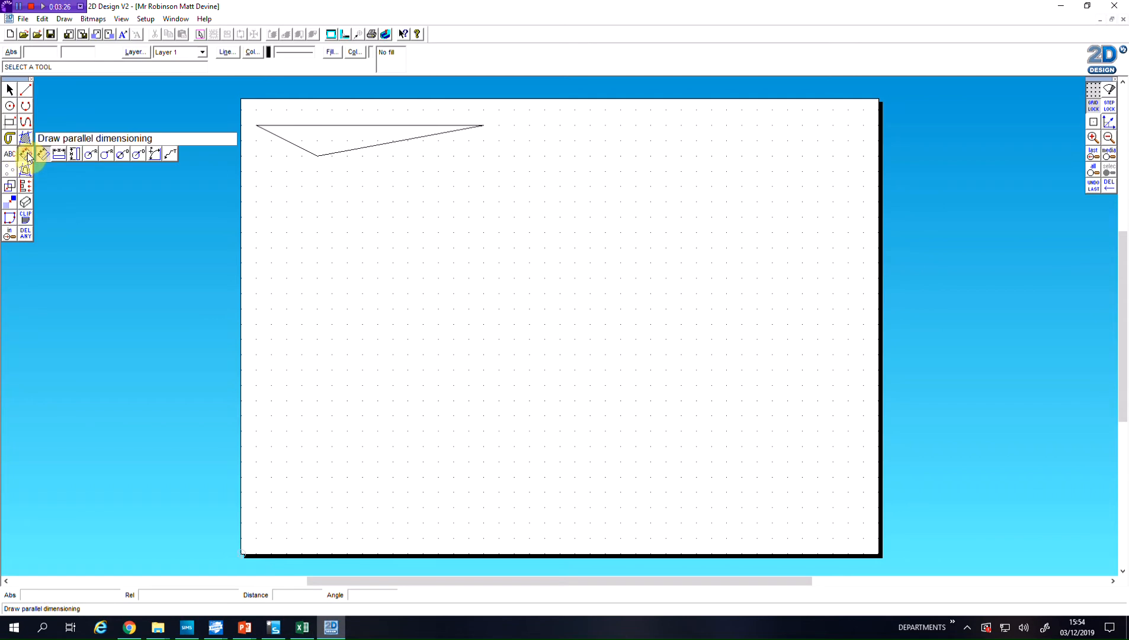
pyautogui.click(59, 155)
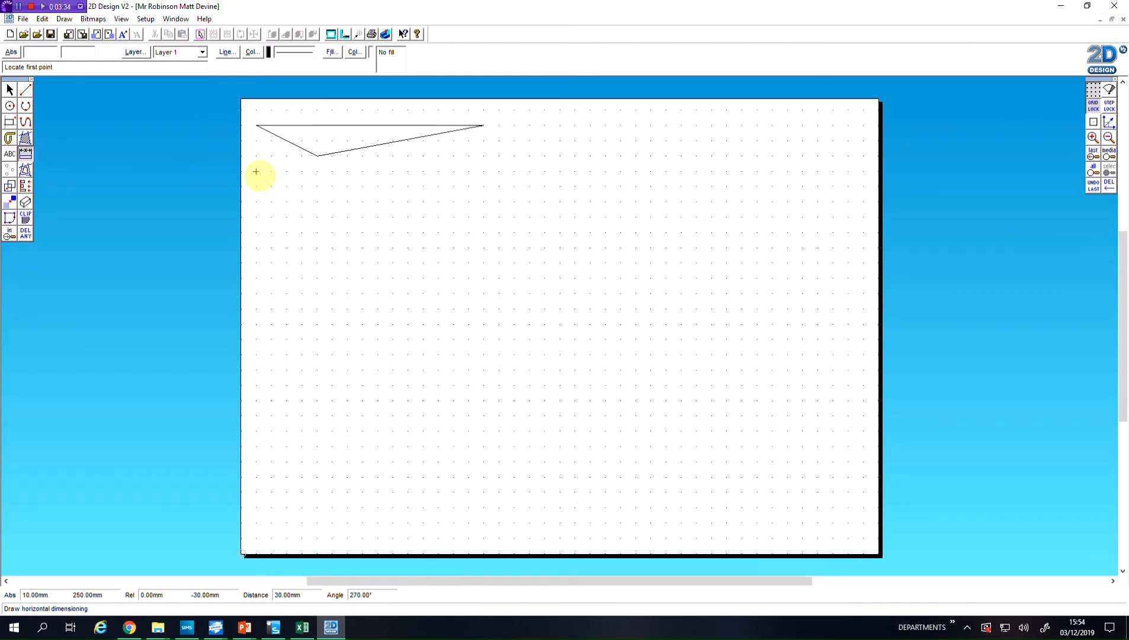
pyautogui.click(256, 125)
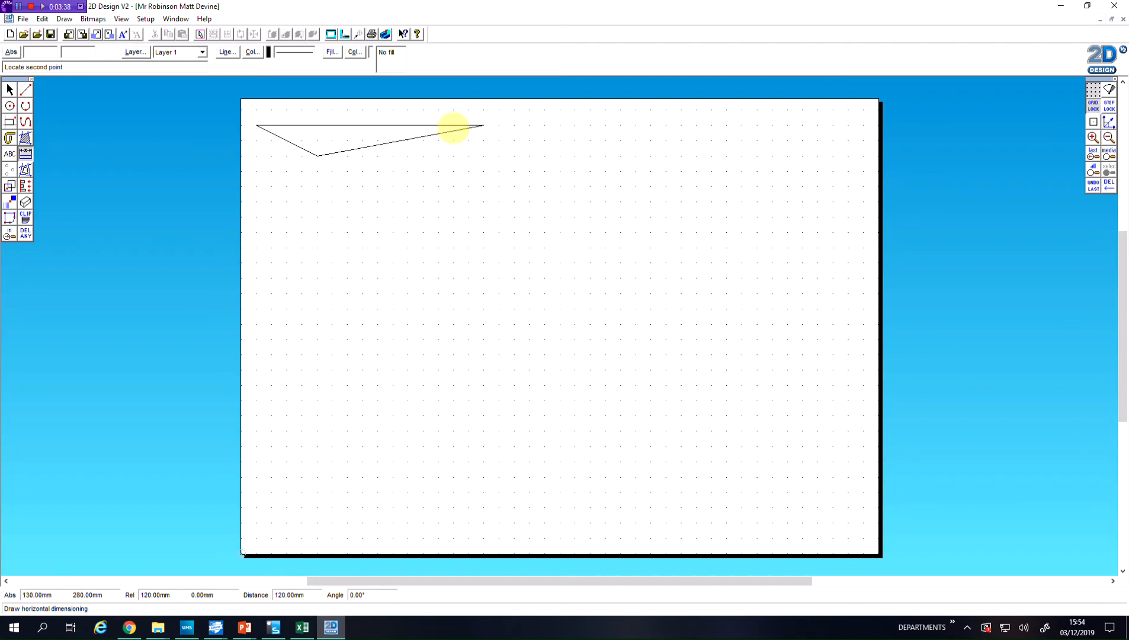
pyautogui.click(483, 125)
pyautogui.click(371, 216)
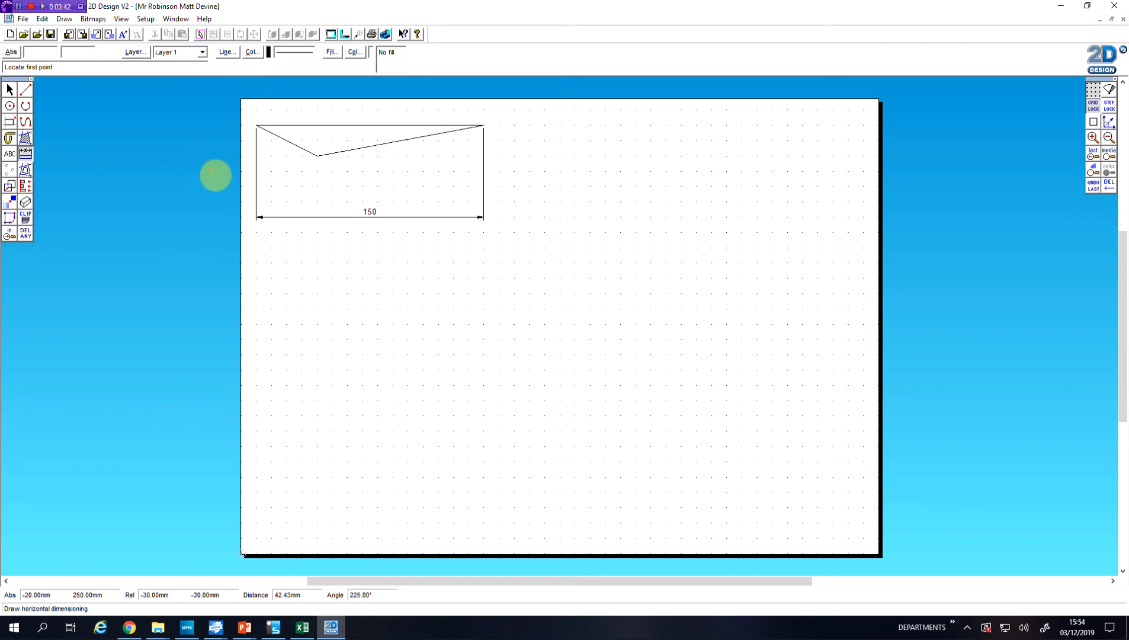
# Add a vertical dimension for the triangle's height, placing the dimension line beyond its far right corner
pyautogui.moveTo(26, 155); pyautogui.dragTo(74, 155)
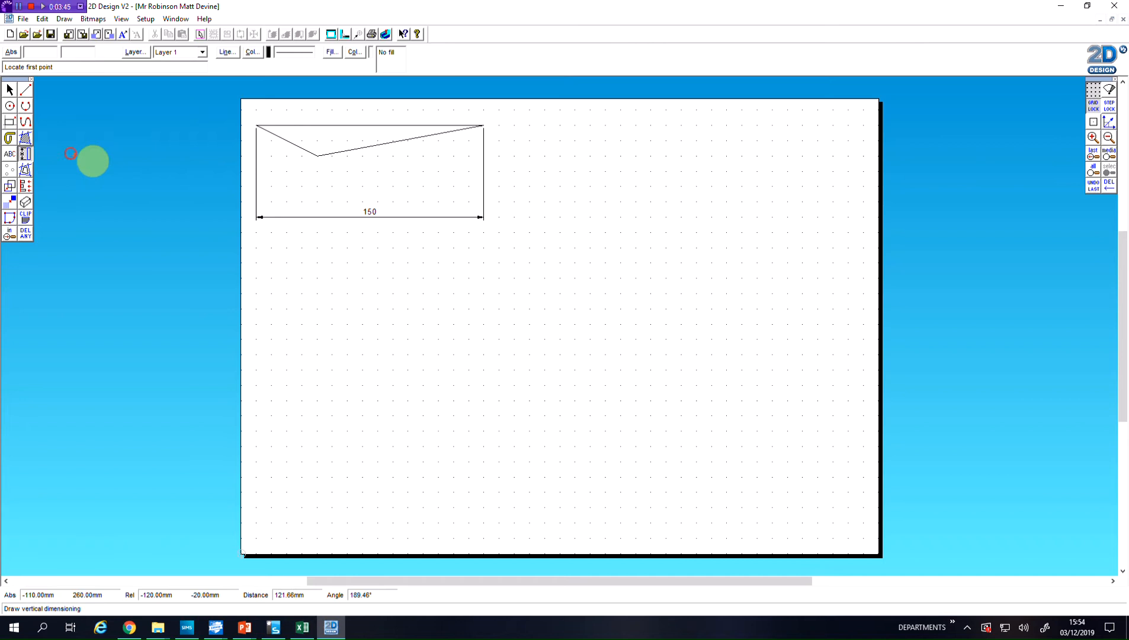
pyautogui.click(317, 156)
pyautogui.click(317, 125)
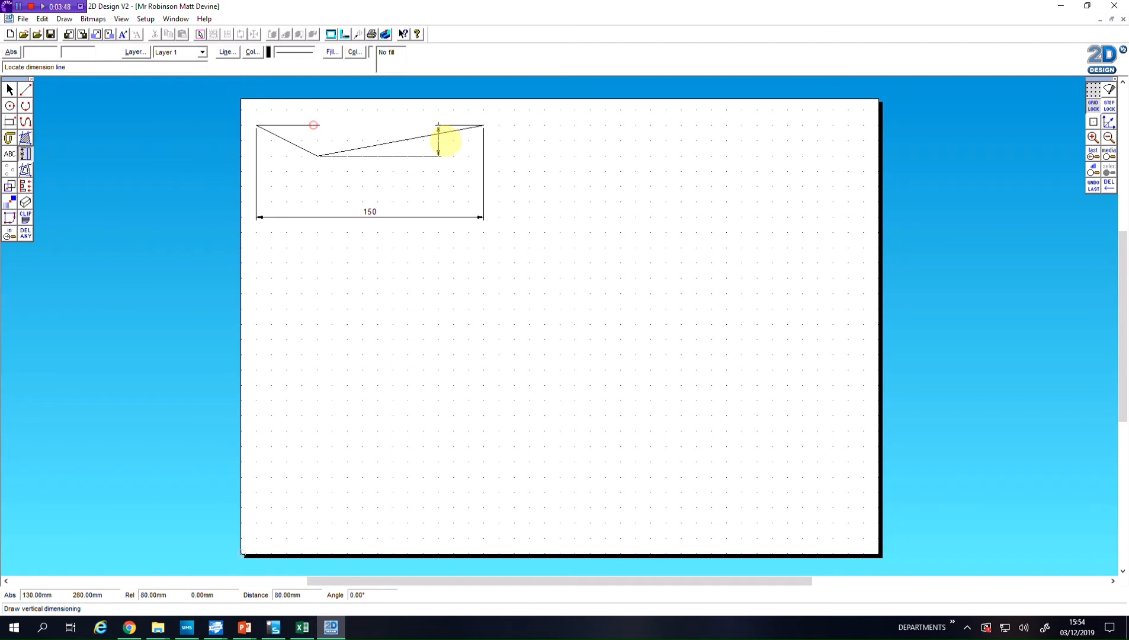
pyautogui.click(513, 143)
pyautogui.click(231, 192)
# Select the triangle with its dimensions and scale everything proportionally until the top edge is about 122 mm long
pyautogui.click(10, 89)
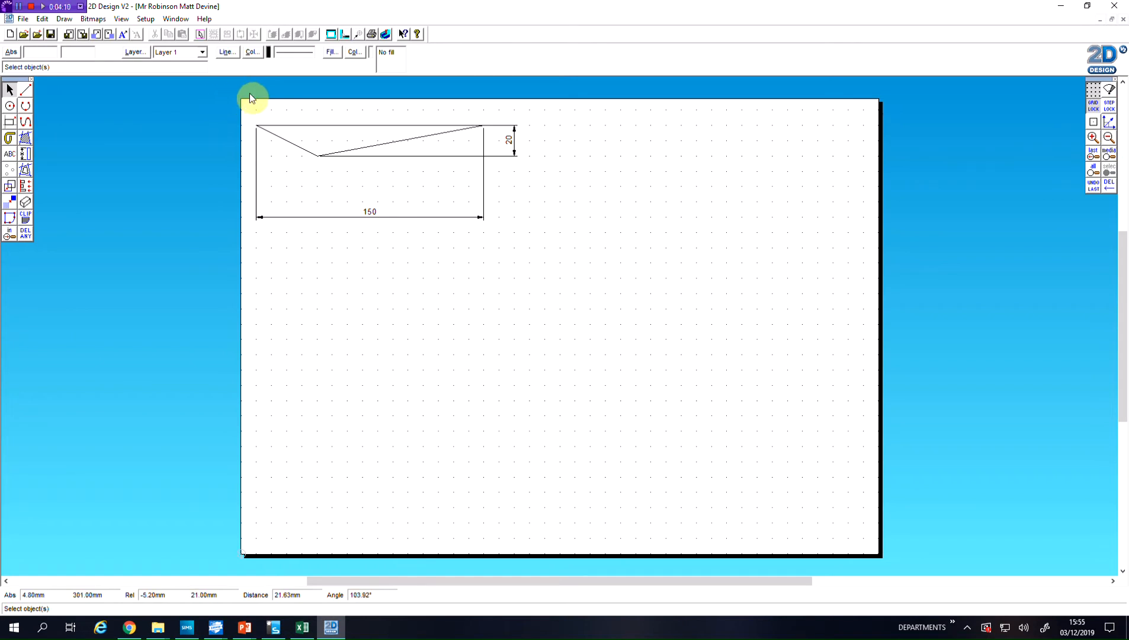
pyautogui.click(9, 89)
pyautogui.moveTo(212, 90); pyautogui.dragTo(633, 334)
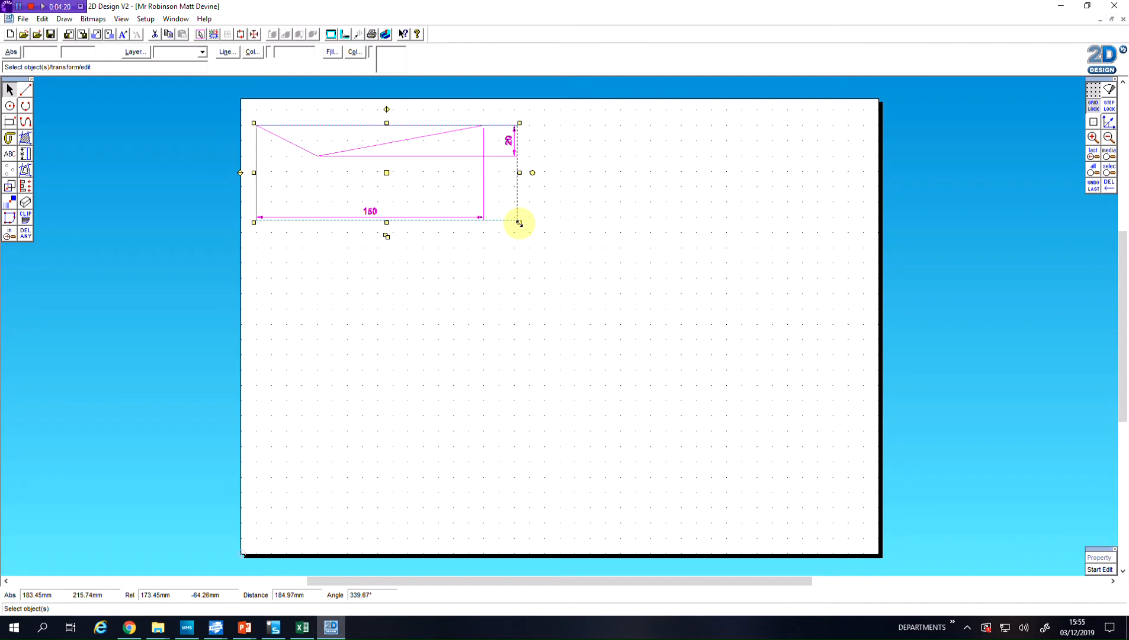
pyautogui.moveTo(520, 223)
pyautogui.mouseDown()
pyautogui.moveTo(524, 242)
pyautogui.moveTo(624, 324)
pyautogui.mouseUp()
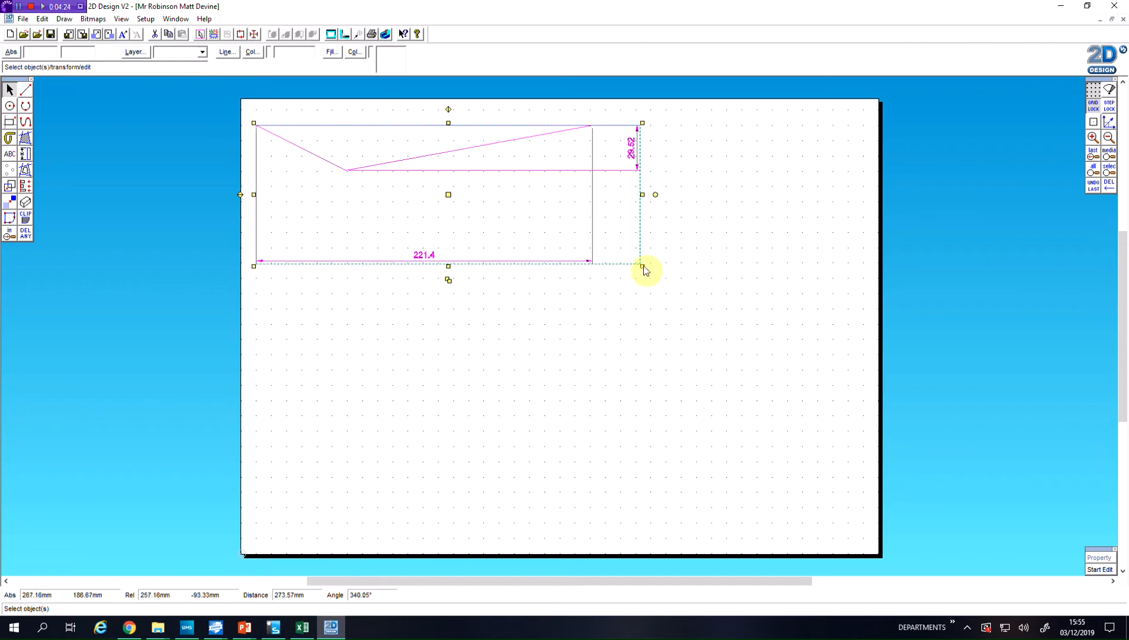
pyautogui.moveTo(643, 266); pyautogui.dragTo(386, 151)
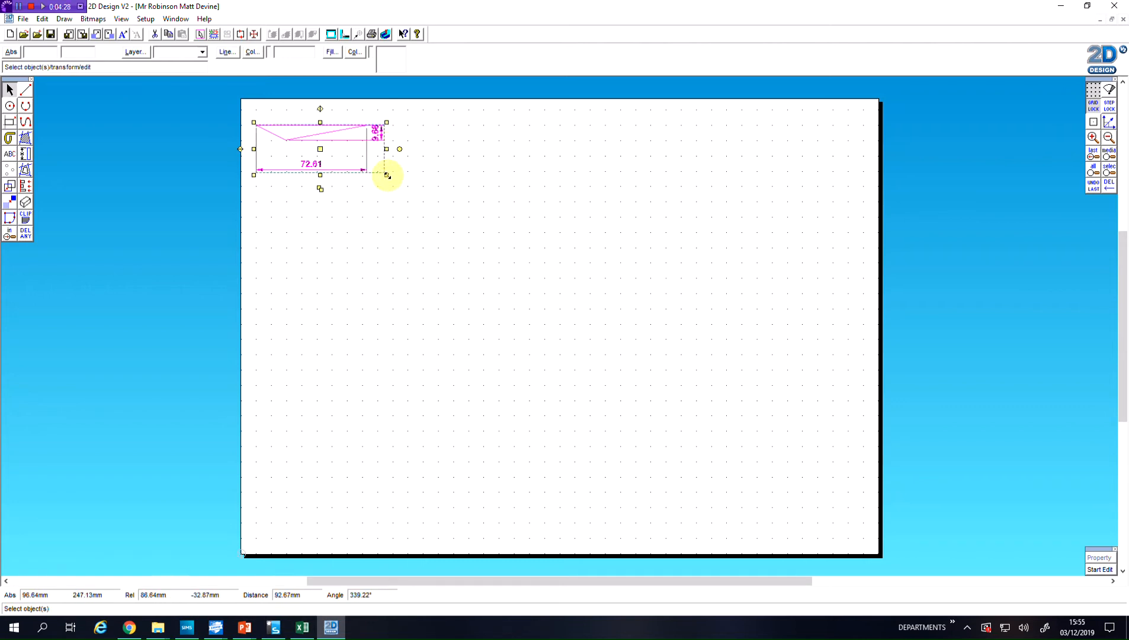
pyautogui.moveTo(387, 175)
pyautogui.mouseDown()
pyautogui.moveTo(502, 205)
pyautogui.moveTo(472, 204)
pyautogui.mouseUp()
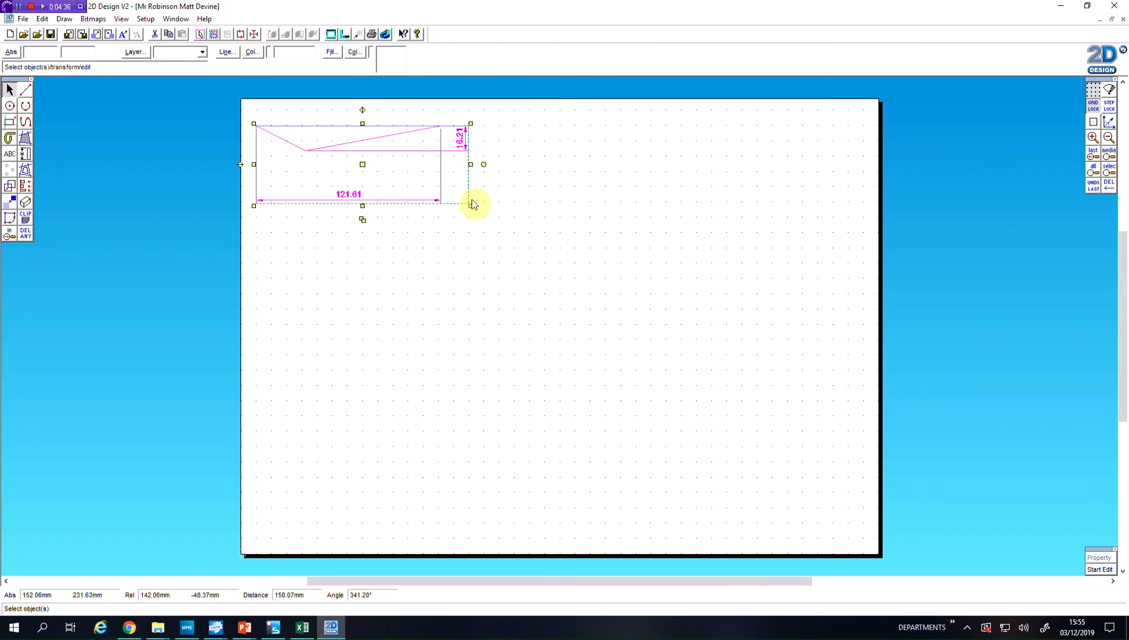
pyautogui.click(499, 201)
# Delete the vertical and horizontal dimensions, keeping only the triangle
pyautogui.click(461, 150)
pyautogui.press('Delete')
pyautogui.click(368, 203)
pyautogui.press('Delete')
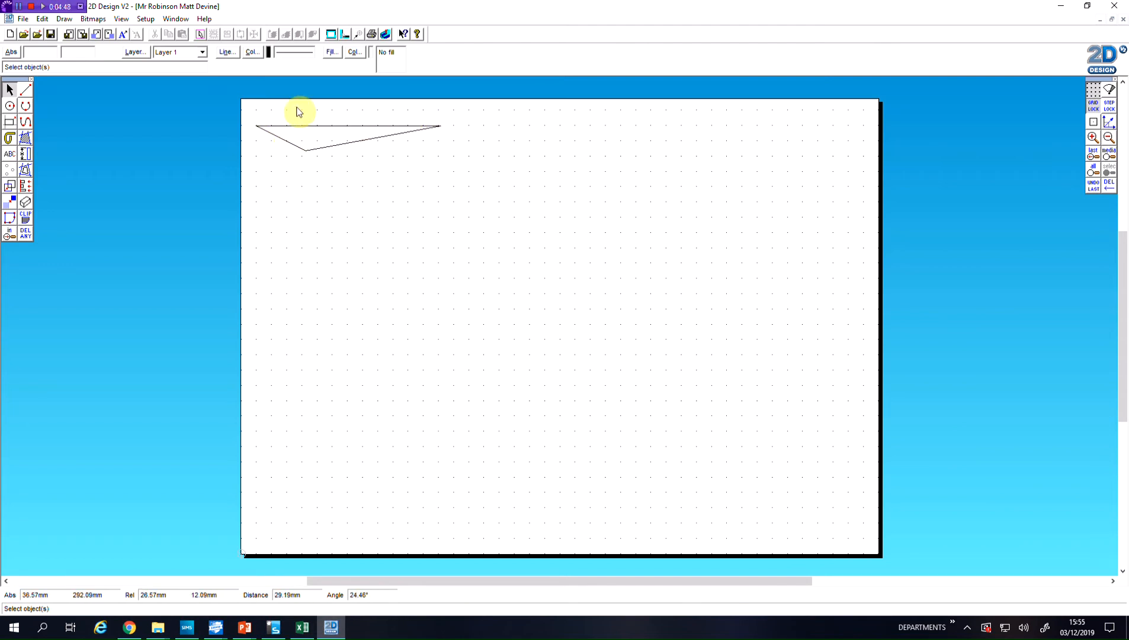
# Select the whole triangle and set its line colour to red
pyautogui.moveTo(237, 111); pyautogui.dragTo(476, 173)
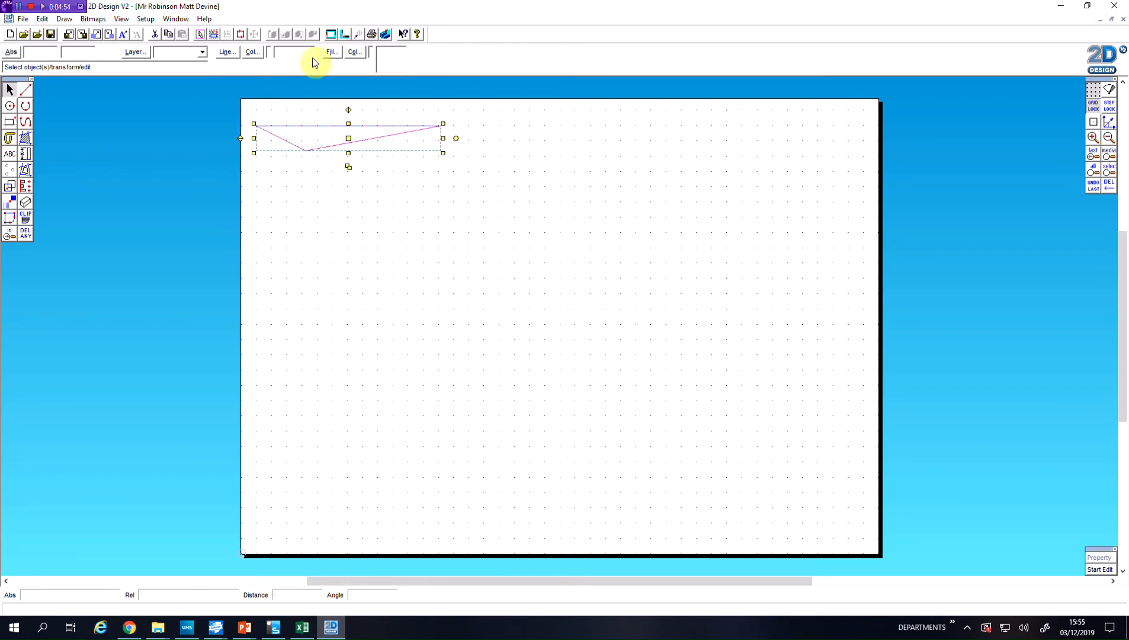
pyautogui.click(252, 52)
pyautogui.click(525, 344)
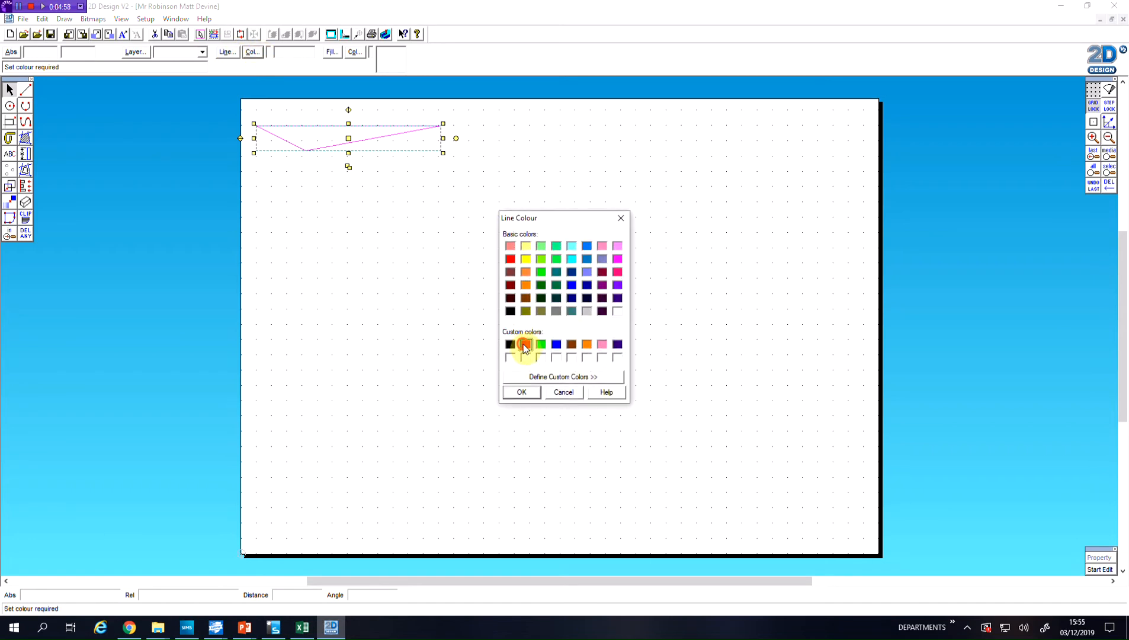
pyautogui.click(521, 393)
pyautogui.click(390, 205)
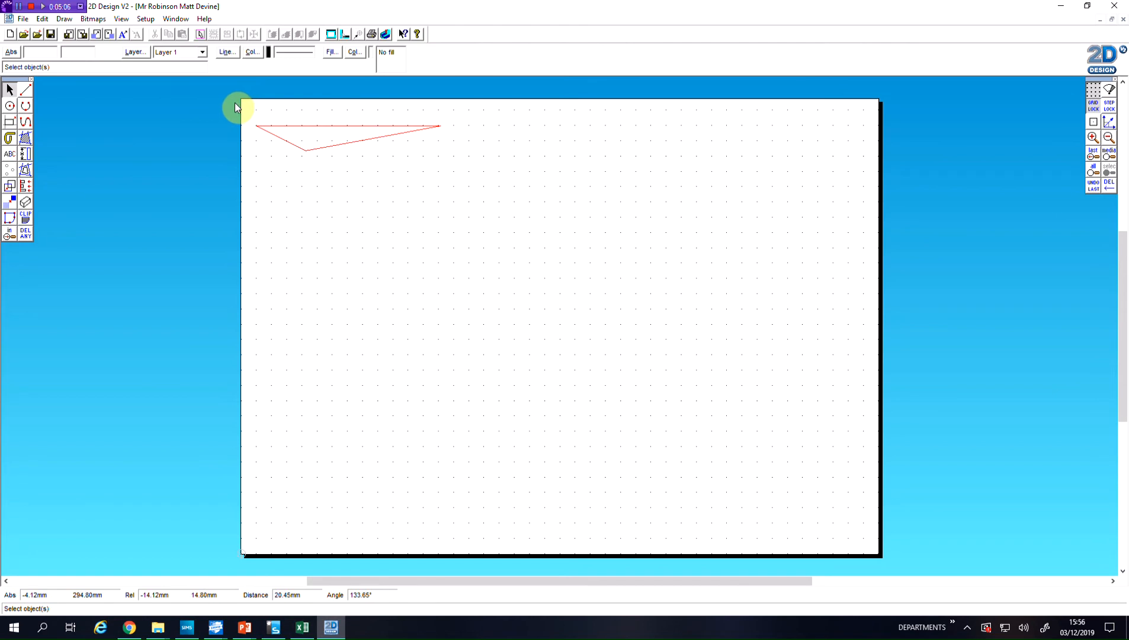
# Duplicate the red triangle twice and line the copies up beside the original in a row of three
pyautogui.moveTo(236, 106); pyautogui.dragTo(482, 187)
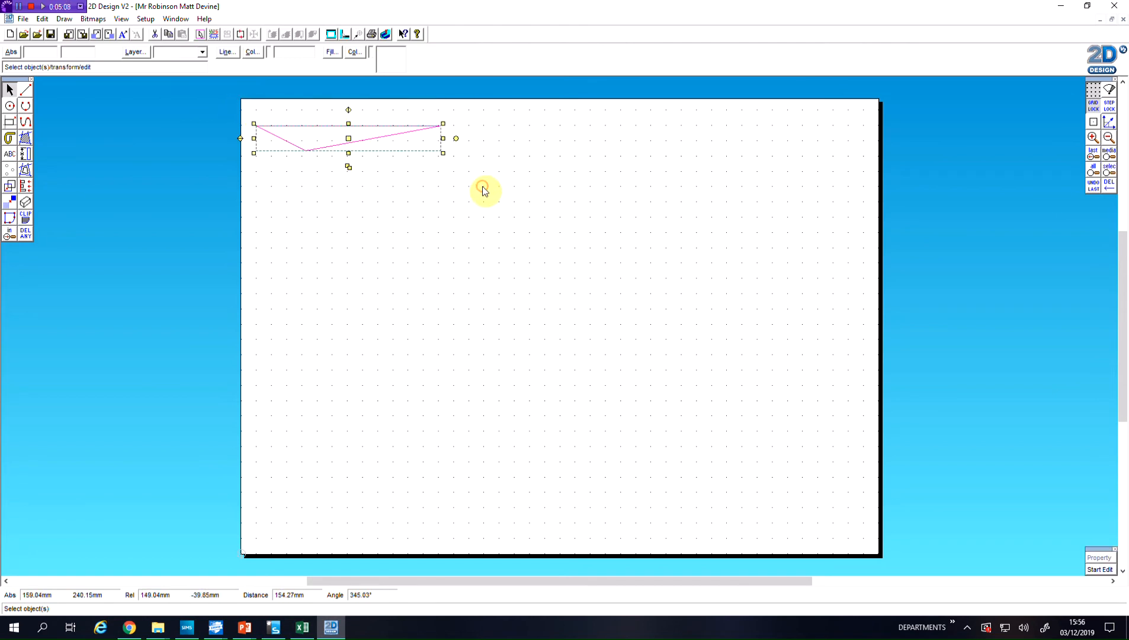
pyautogui.click(349, 168)
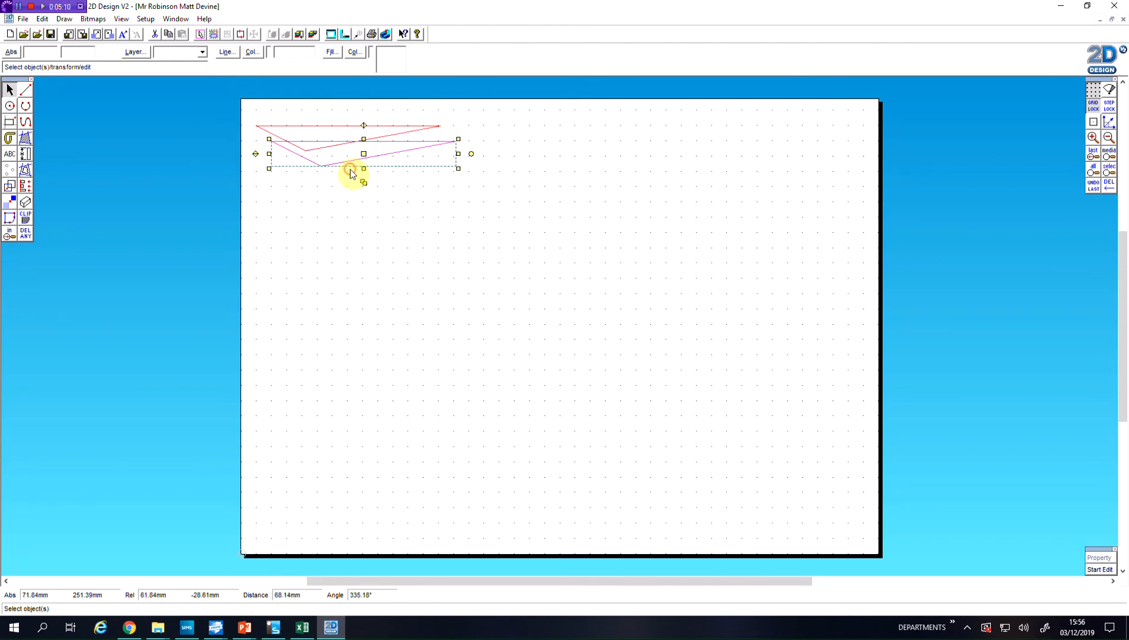
pyautogui.moveTo(364, 153); pyautogui.dragTo(731, 138)
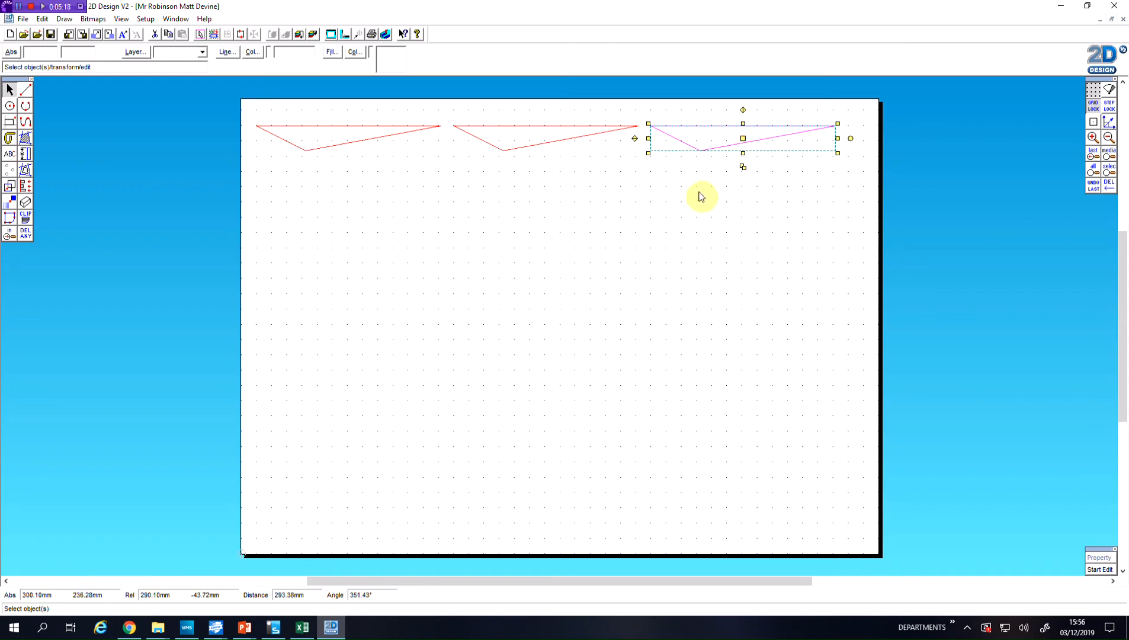
# Duplicate the third triangle, flip the copy vertically and nest it just beneath the gap between the first two triangles
pyautogui.click(743, 167)
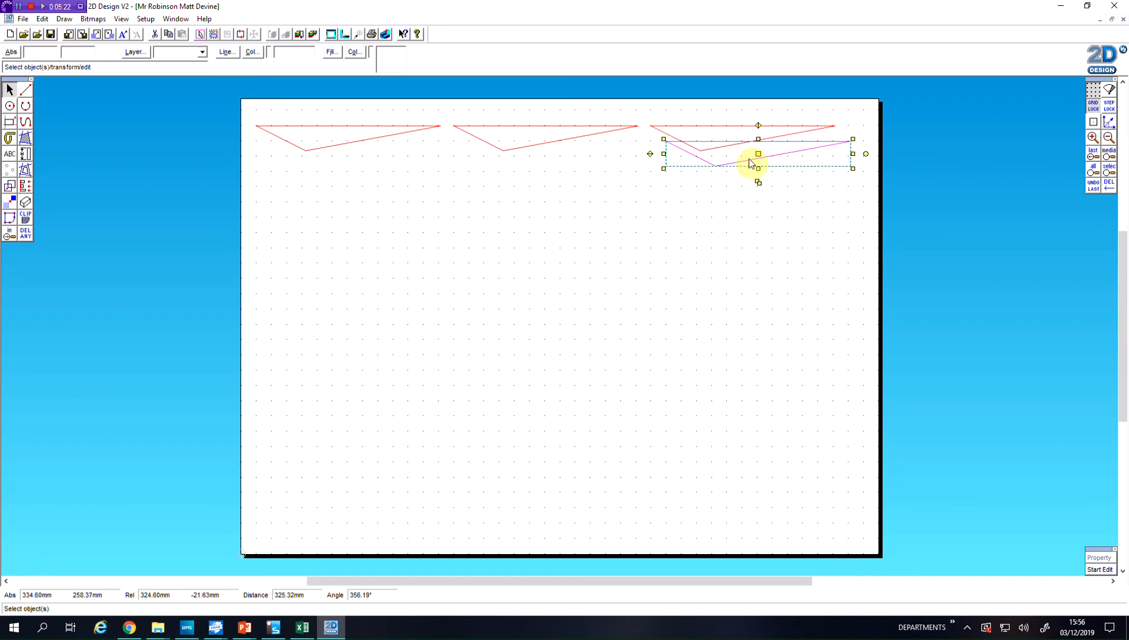
pyautogui.click(758, 154)
pyautogui.click(426, 140)
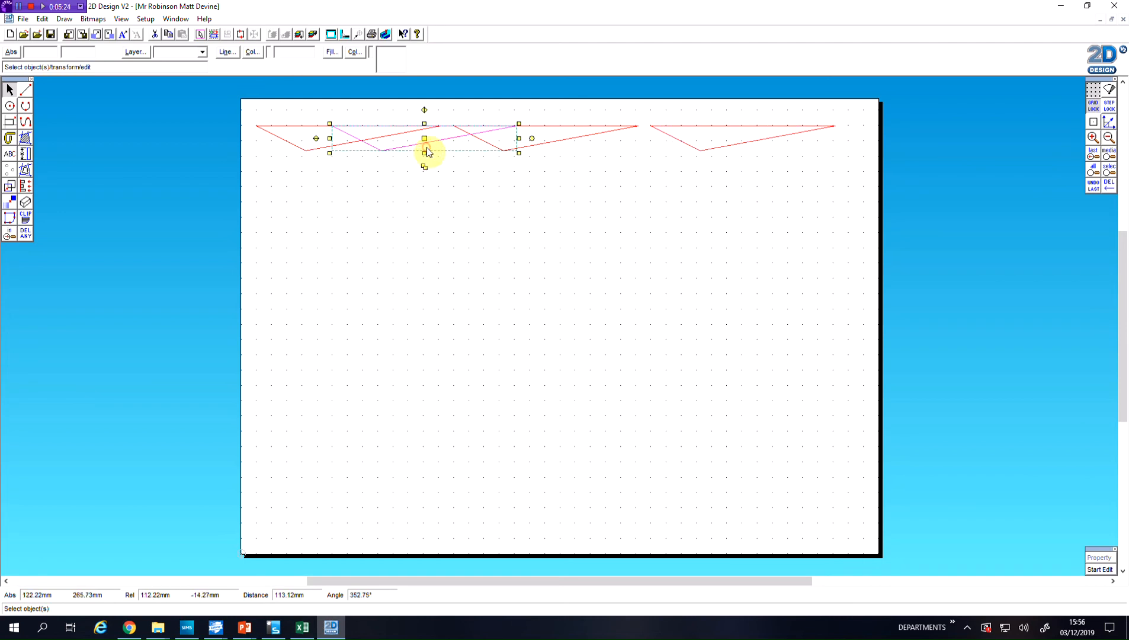
pyautogui.click(425, 139)
pyautogui.click(438, 159)
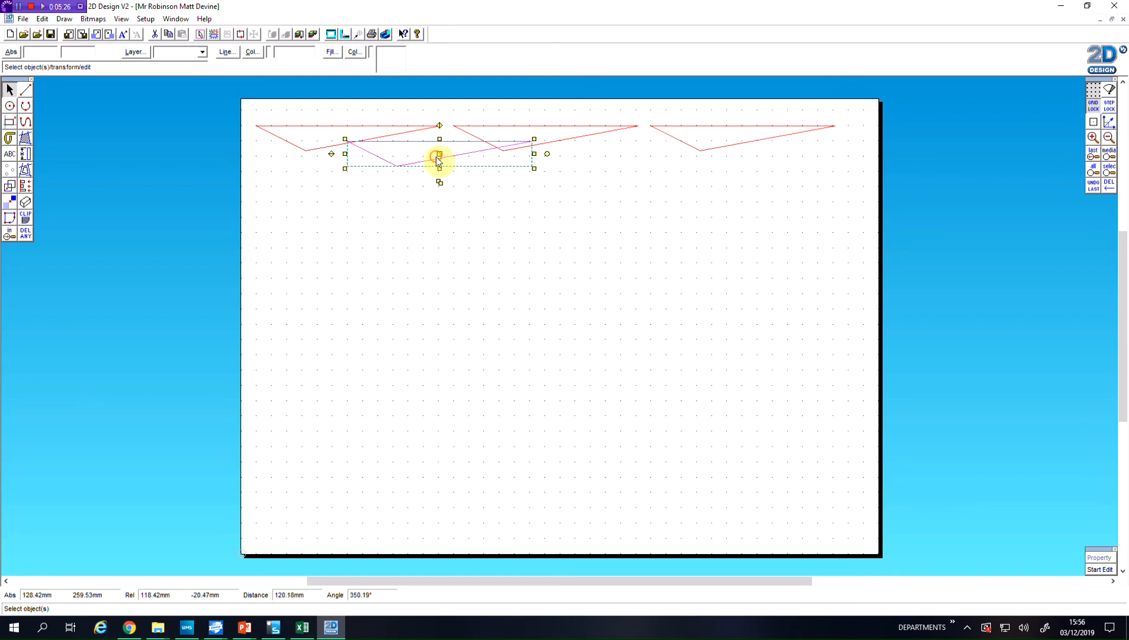
pyautogui.click(331, 154)
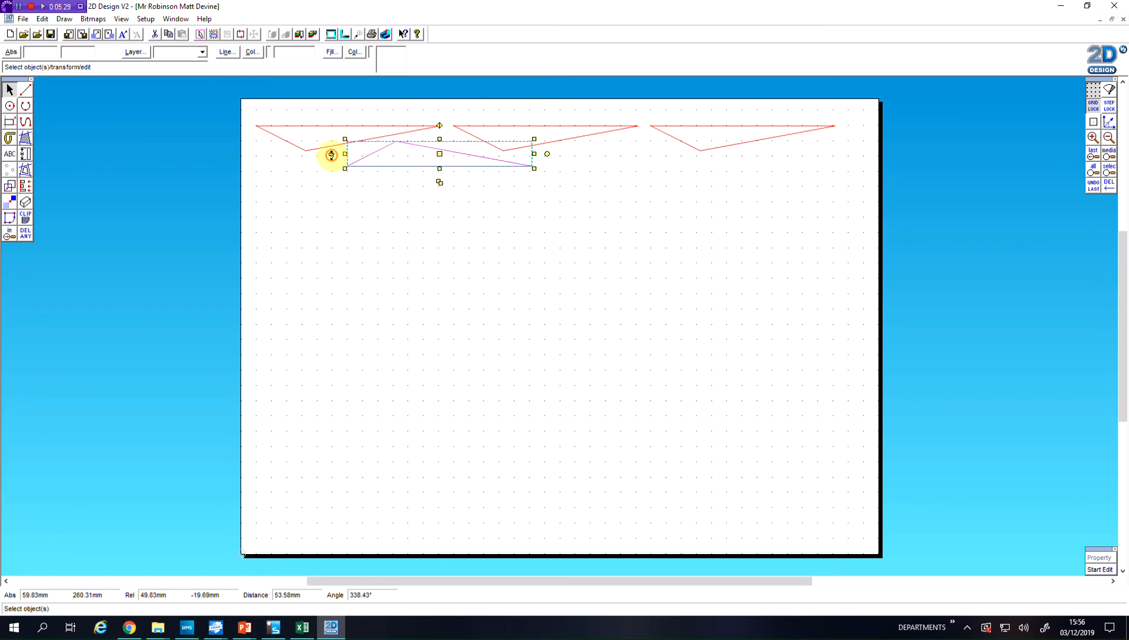
pyautogui.click(438, 154)
pyautogui.click(436, 153)
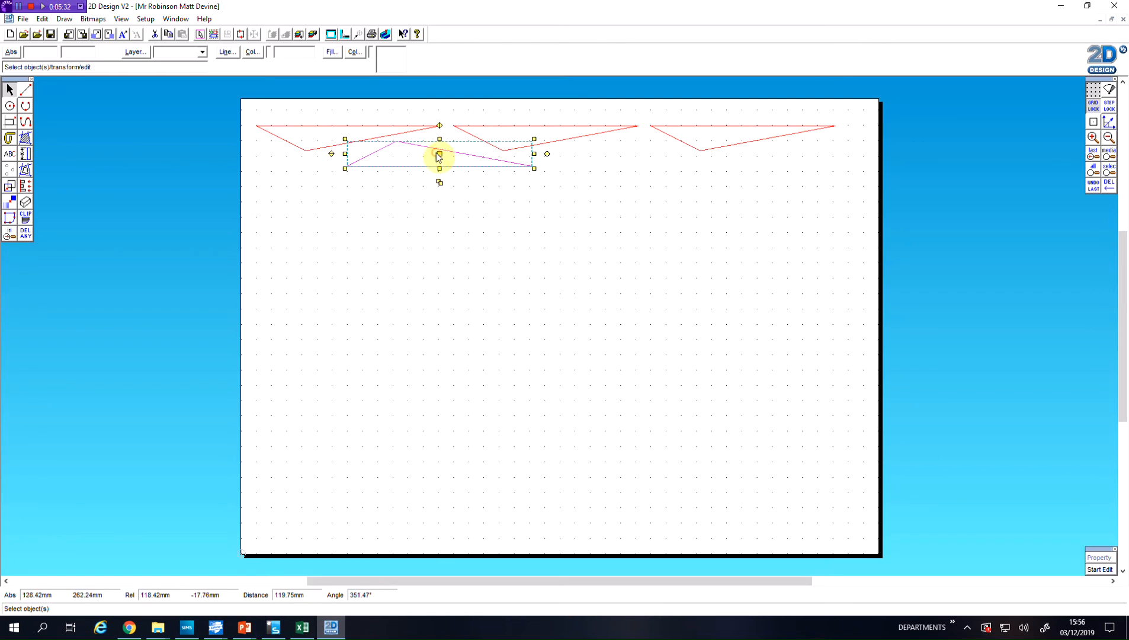
# Duplicate the inverted triangle and place the copy beneath the gap between the second and third upright triangles
pyautogui.moveTo(440, 183); pyautogui.dragTo(454, 198)
pyautogui.click(454, 169)
pyautogui.click(633, 162)
pyautogui.click(714, 194)
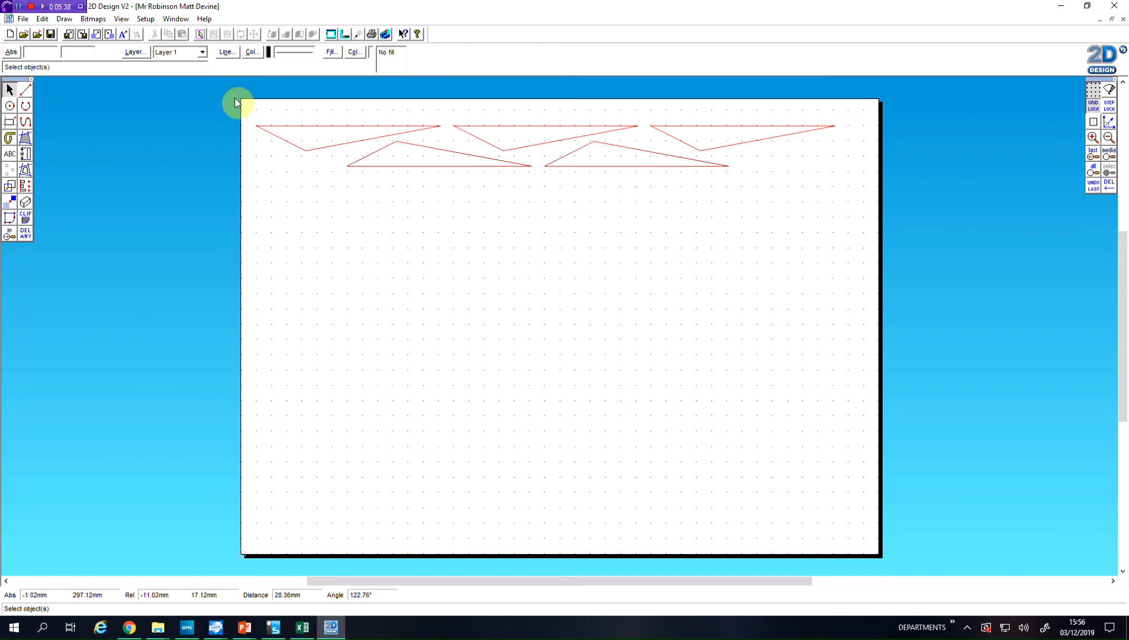
# Select all five triangles, duplicate the set three times to stack four rows down the page, and save the drawing
pyautogui.moveTo(229, 102); pyautogui.dragTo(937, 215)
pyautogui.click(547, 184)
pyautogui.moveTo(561, 163); pyautogui.dragTo(548, 192)
pyautogui.moveTo(546, 227); pyautogui.dragTo(561, 243)
pyautogui.click(543, 238)
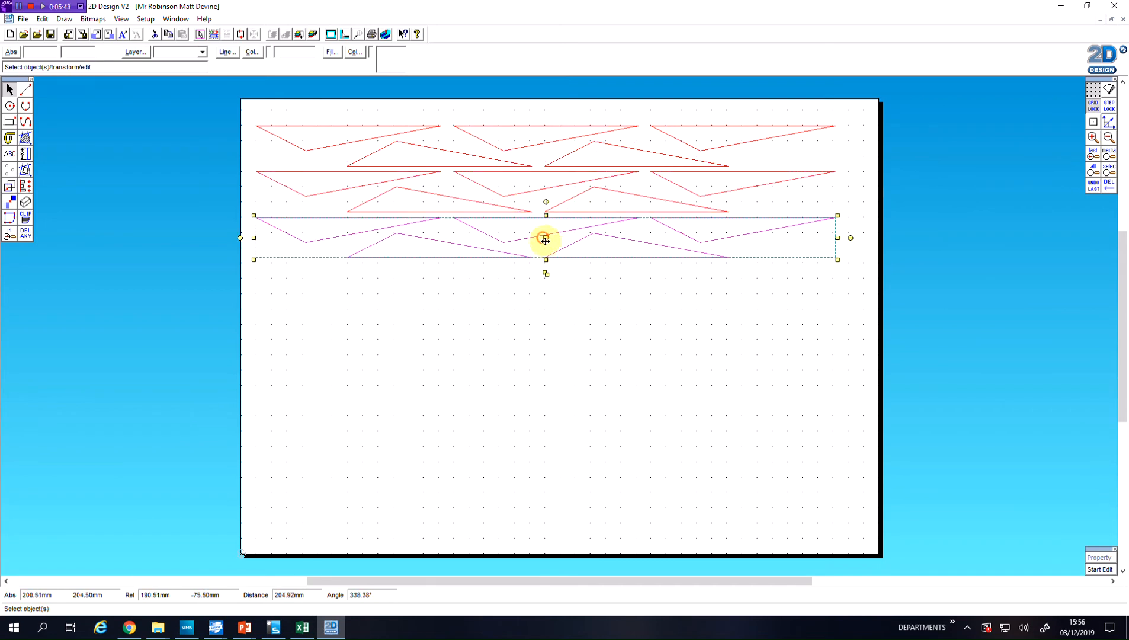
pyautogui.click(549, 273)
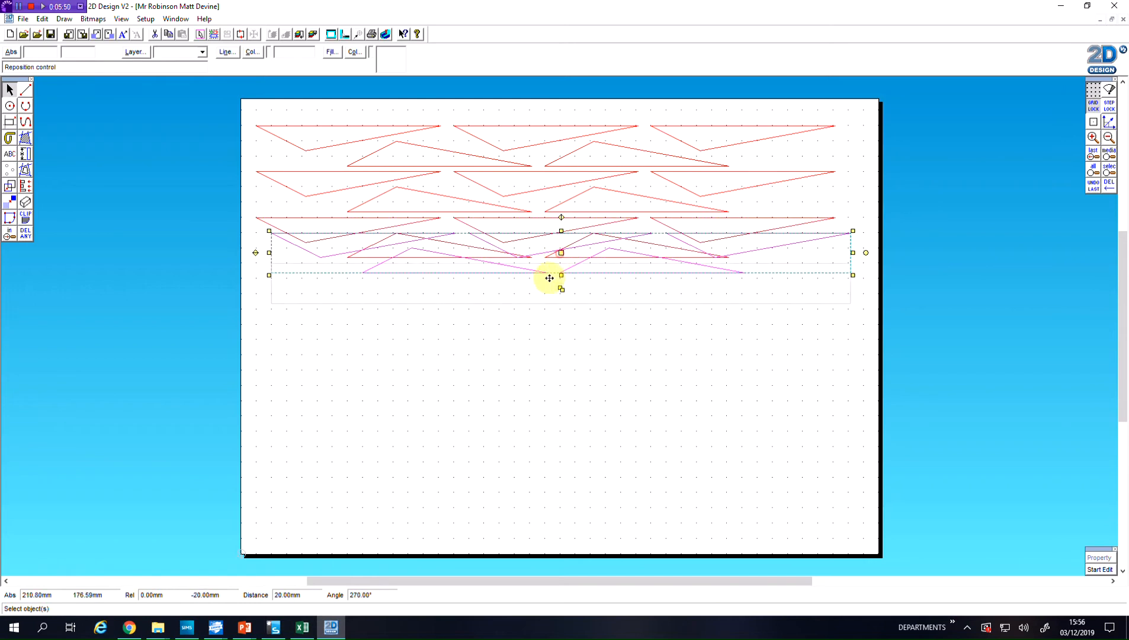
pyautogui.click(543, 284)
pyautogui.click(668, 330)
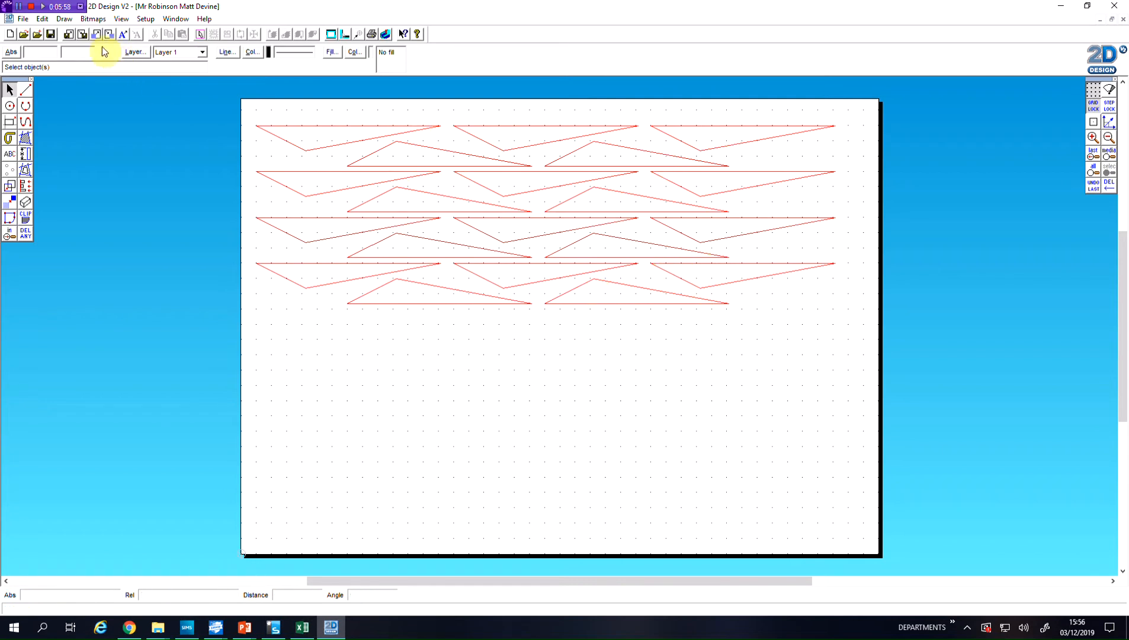
pyautogui.click(53, 33)
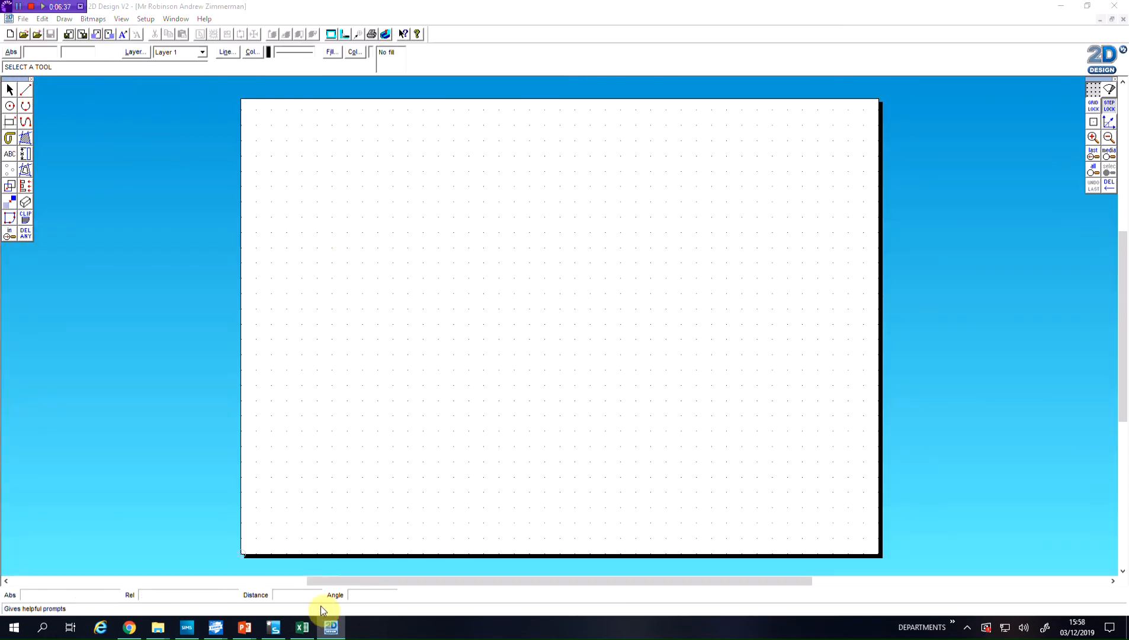
pyautogui.moveTo(248, 633)
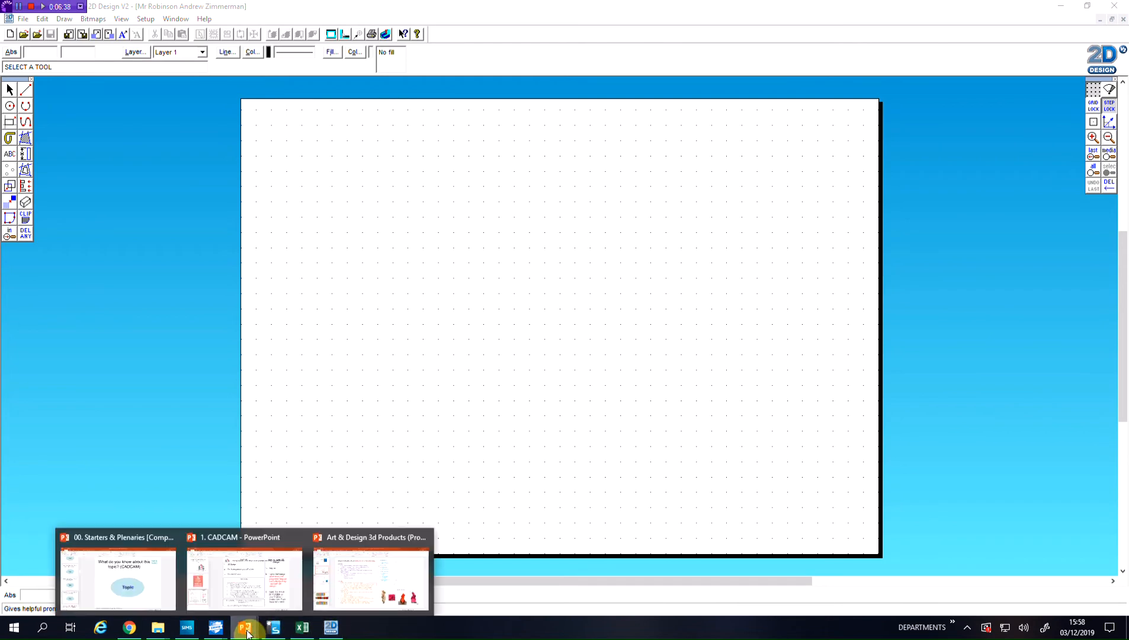
pyautogui.click(397, 578)
pyautogui.click(108, 321)
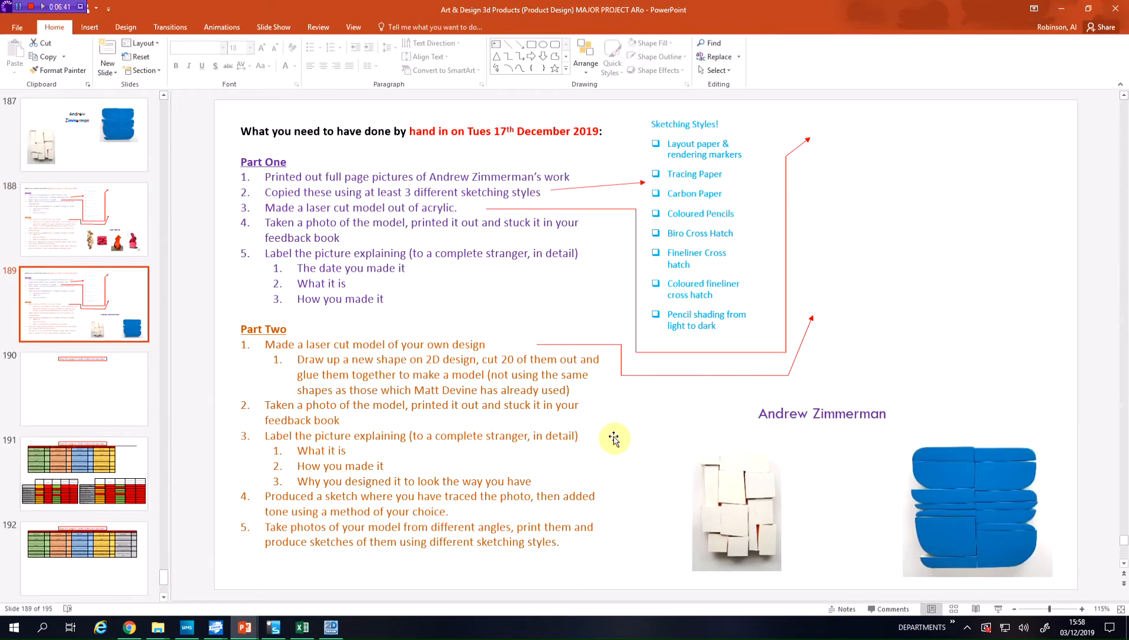